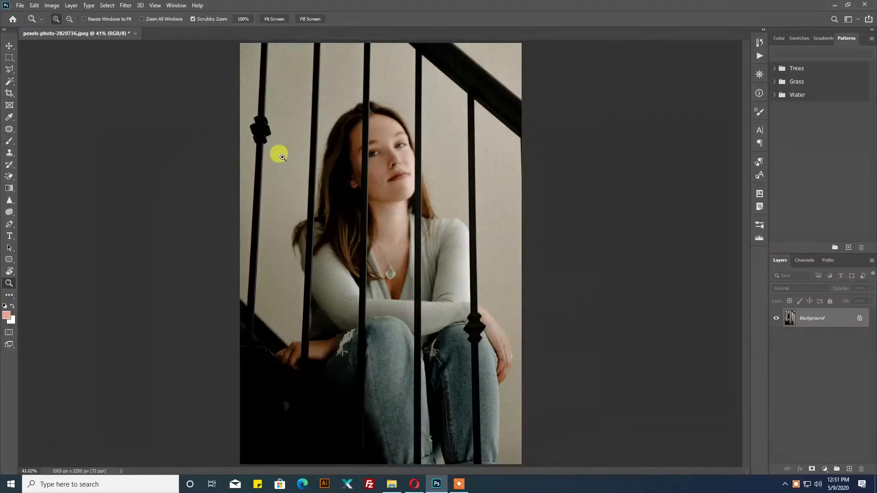
- Zoom in to inspect the photo's noise, then fit the whole photo in the window
left_click(282, 157)
left_click(446, 231, "alt")
right_click(460, 152)
left_click(470, 158)
- Open the Noiseware filter to browse its presets, then refit the photo in the window
left_click(126, 5)
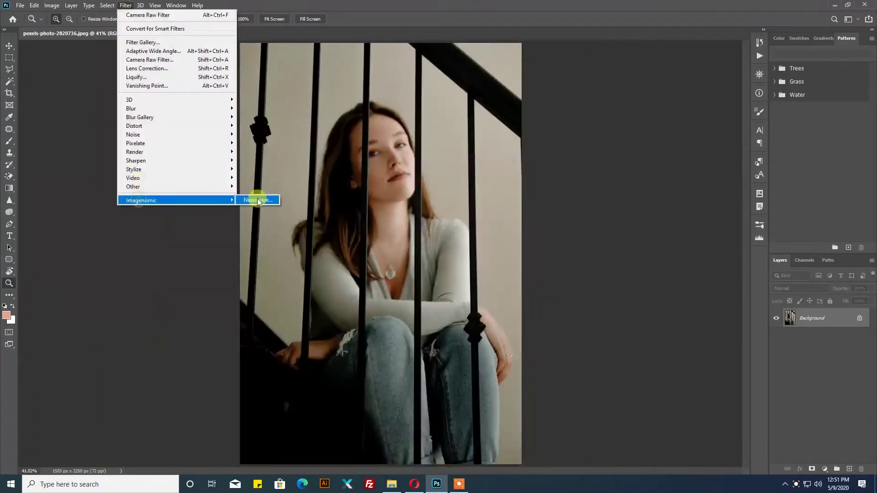
left_click(258, 202)
left_click(254, 85)
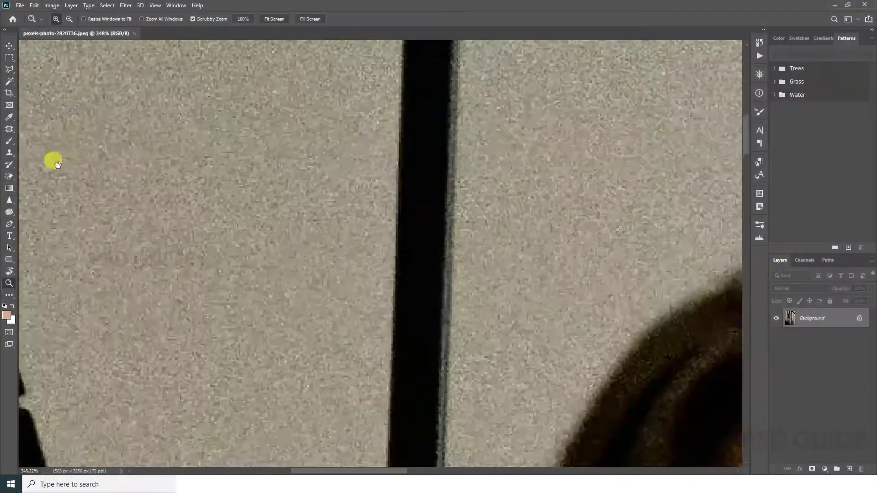
scroll(137, 132, "down", 5)
scroll(293, 288, "down", 5)
scroll(429, 173, "down", 2)
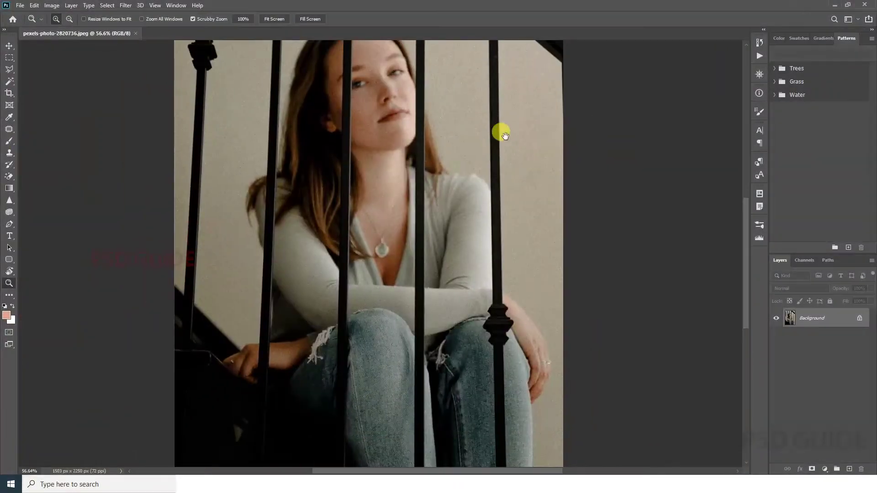
scroll(505, 136, "up", 5)
right_click(411, 247)
left_click(423, 249)
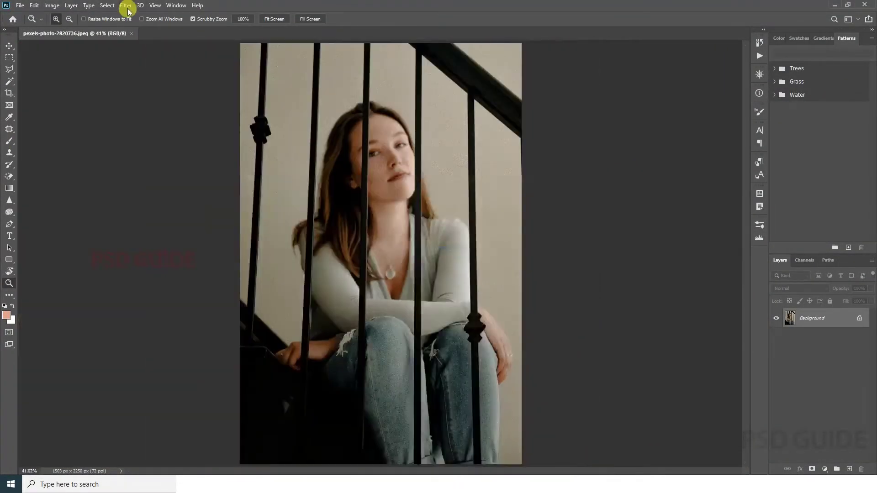
- Apply Camera Raw edits: Highlights +18, Whites -12, Temperature -2, and darker tone-curve Darks
left_click(126, 6)
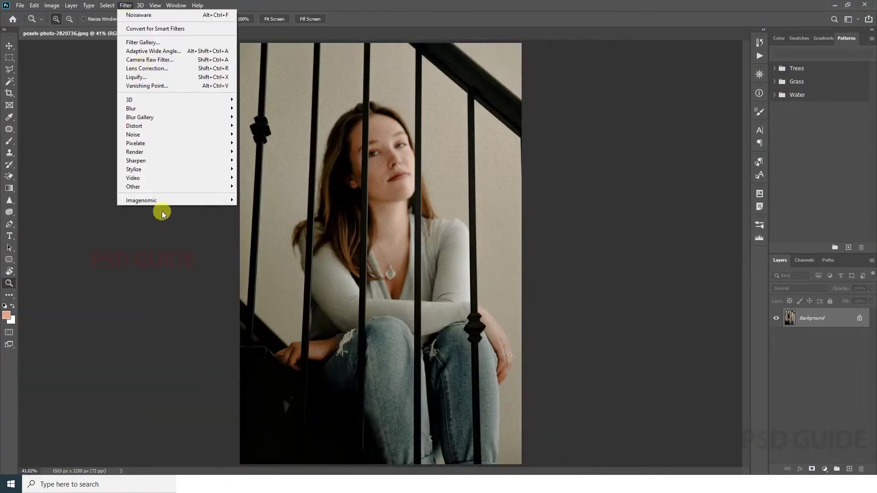
left_click(176, 59)
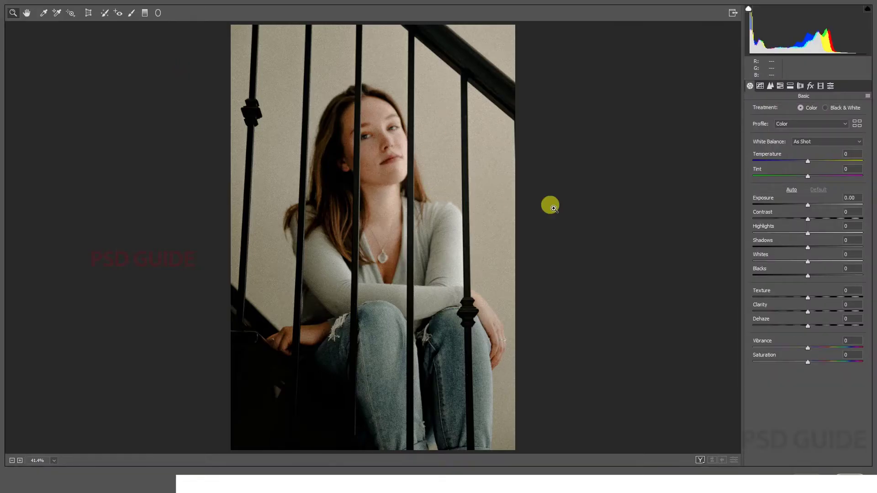
mouse_move(430, 103)
left_mouse_down()
mouse_move(427, 72)
mouse_move(446, 63)
mouse_move(475, 222)
mouse_move(345, 200)
mouse_move(347, 143)
left_mouse_up()
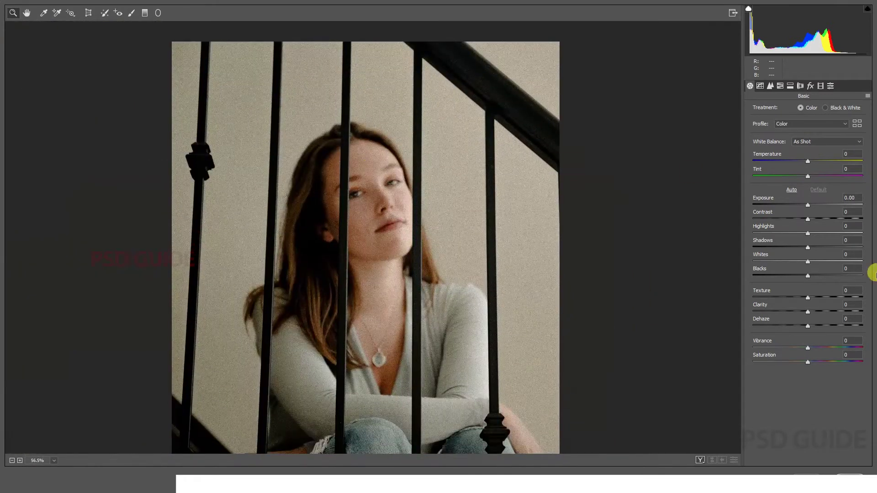
left_click_drag(808, 233, 817, 233)
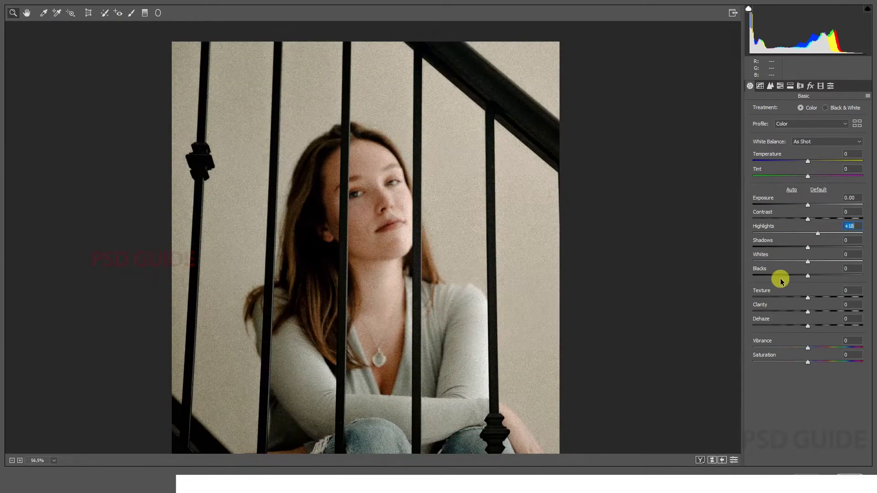
left_click_drag(808, 263, 802, 263)
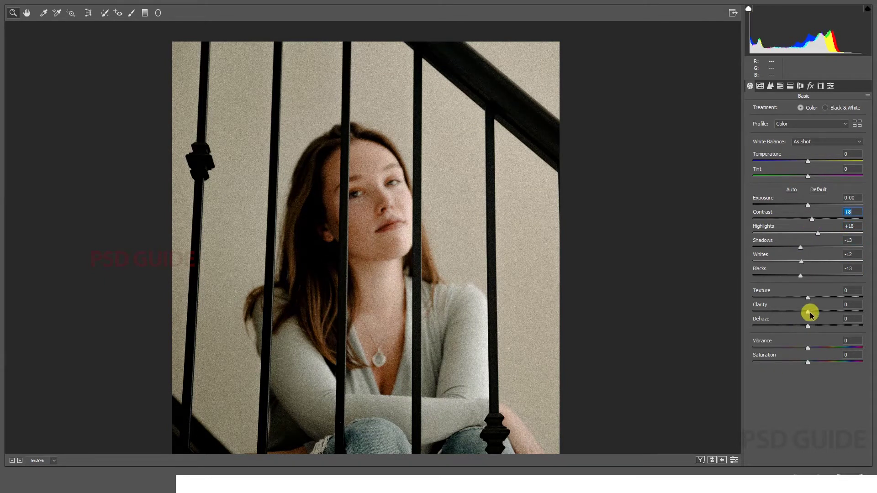
left_click_drag(810, 164, 804, 165)
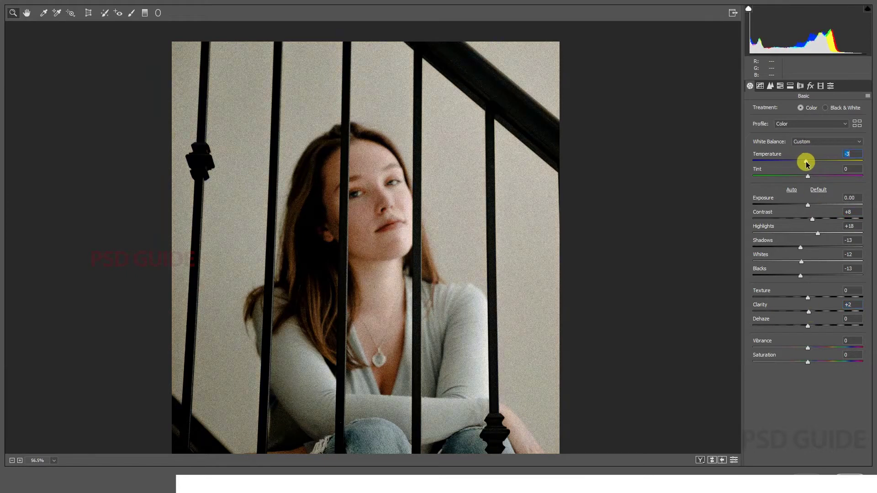
left_click(770, 85)
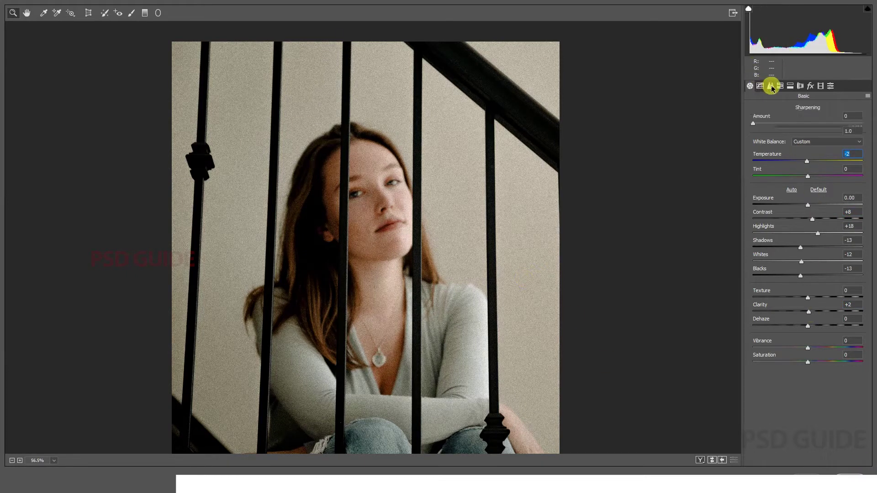
left_click(759, 85)
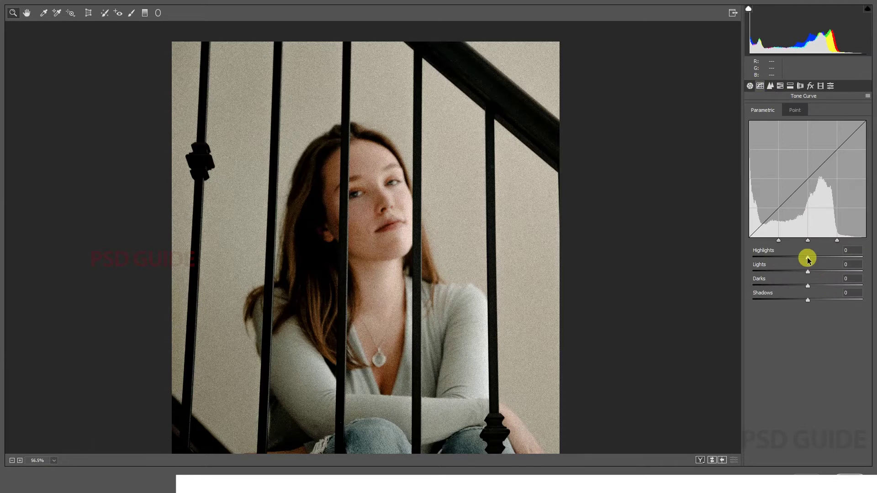
left_click_drag(808, 287, 804, 286)
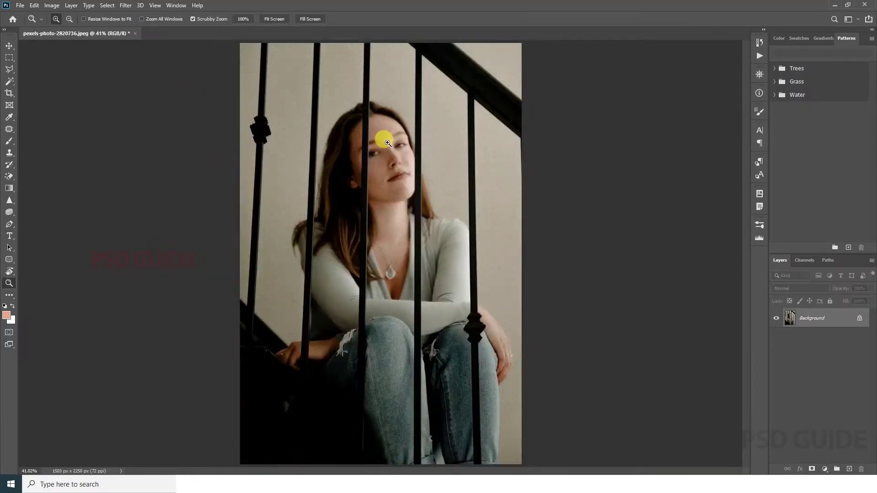
- Zoom into the face to check it, fit the photo back, and launch Imagenomic Noiseware
left_click_drag(388, 97, 411, 239)
right_click(407, 192)
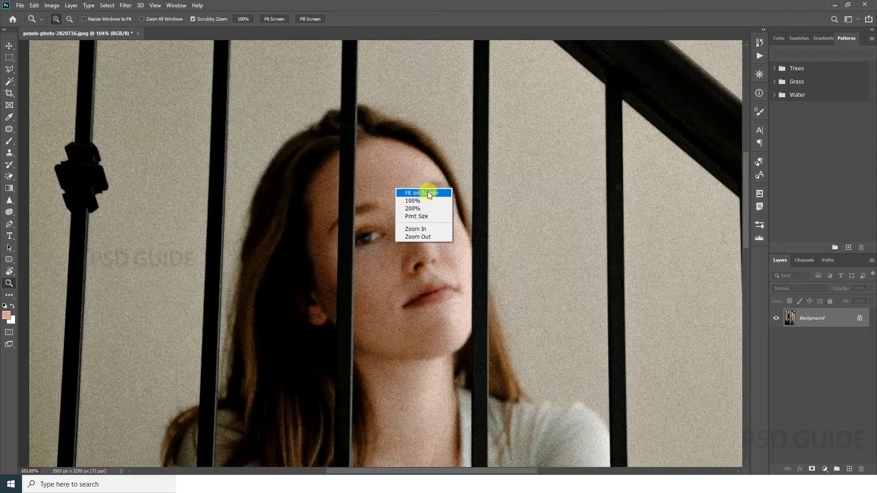
left_click(427, 191)
mouse_move(348, 111)
left_mouse_down()
mouse_move(519, 162)
mouse_move(449, 232)
left_mouse_up()
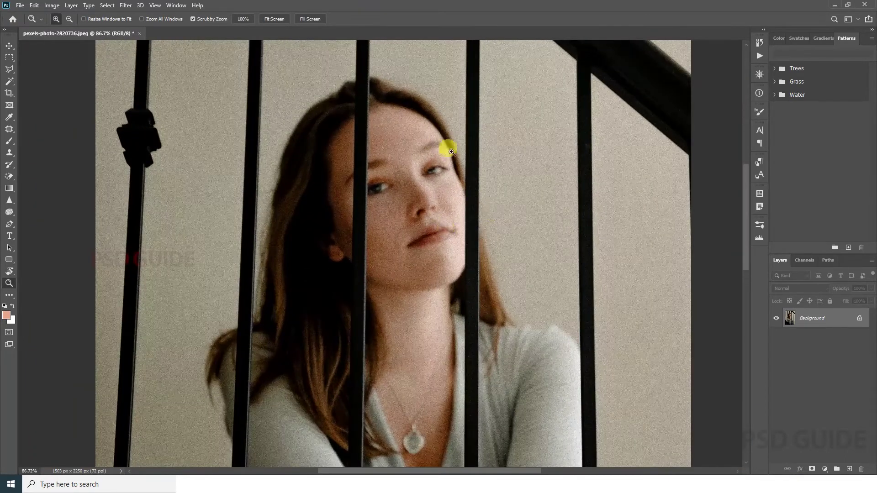
right_click(467, 155)
left_click(480, 184)
left_click(126, 5)
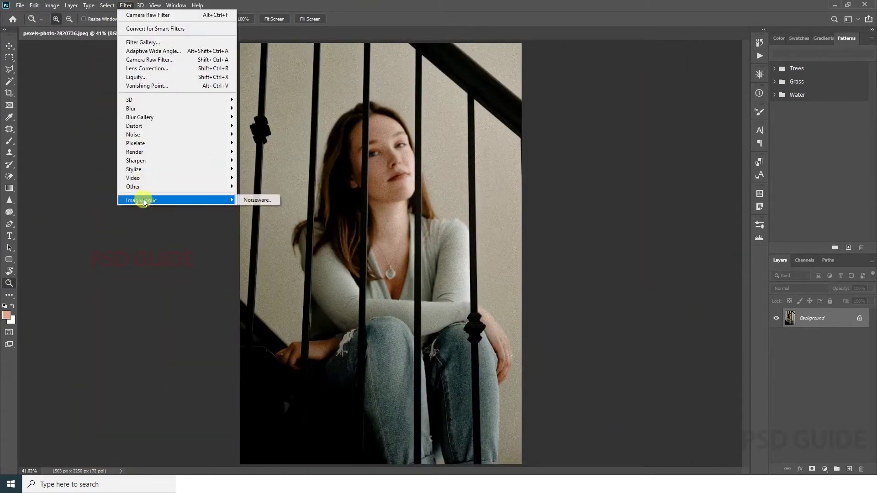
left_click(258, 199)
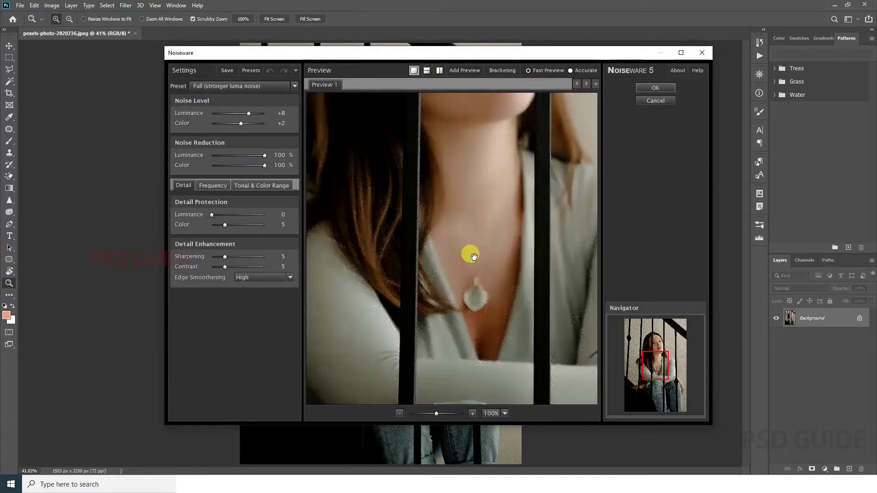
- Try the Full weaker, stronger-color and stronger noise presets, leaving luminance detail protection at 0
mouse_move(474, 257)
left_mouse_down()
mouse_move(508, 343)
mouse_move(431, 360)
left_mouse_up()
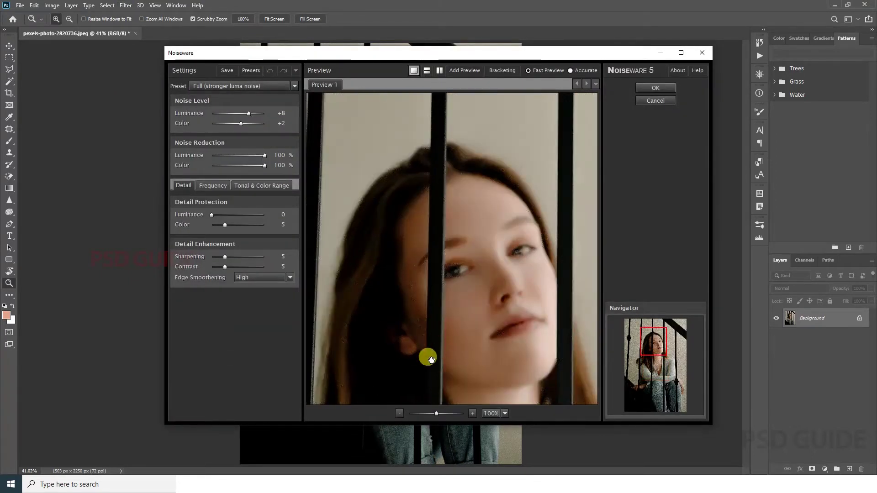
left_click(295, 86)
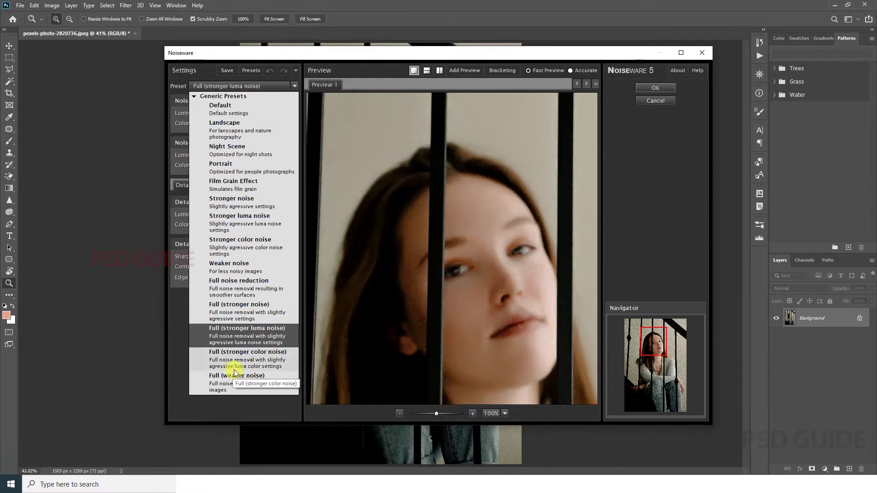
left_click(217, 386)
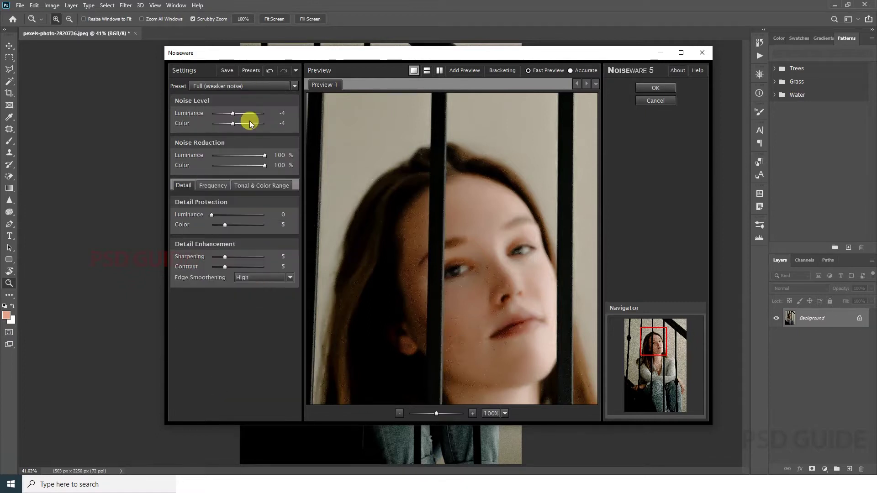
left_click(231, 85)
left_click(249, 357)
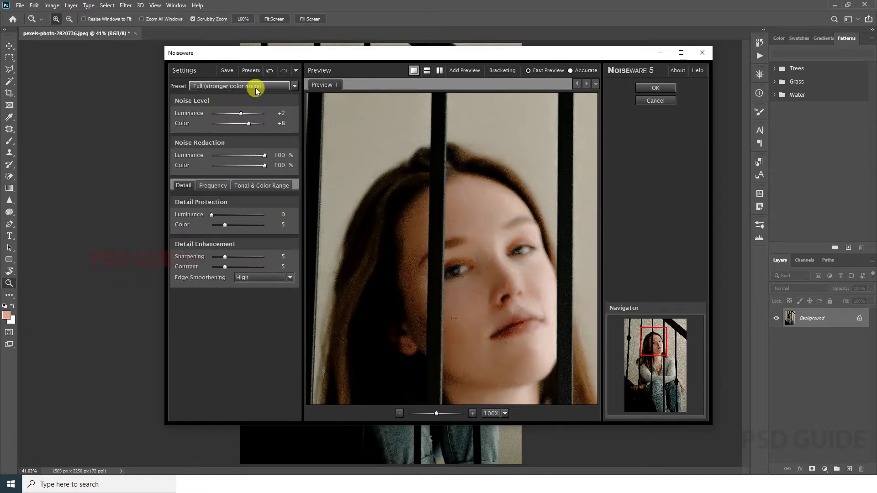
left_click(254, 86)
left_click(255, 304)
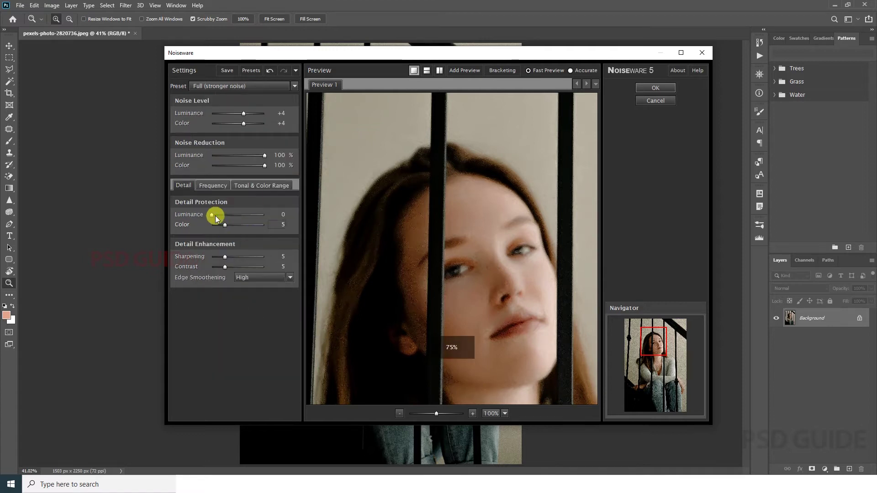
left_click_drag(211, 215, 229, 215)
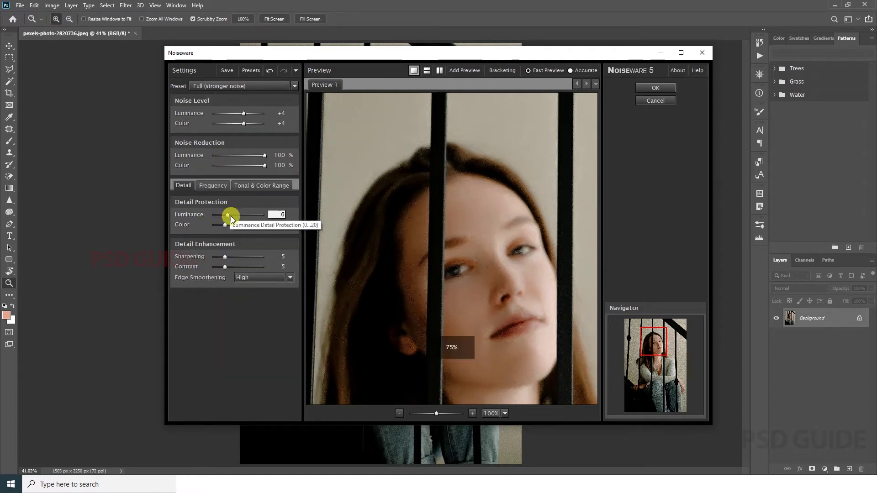
left_click_drag(229, 215, 212, 216)
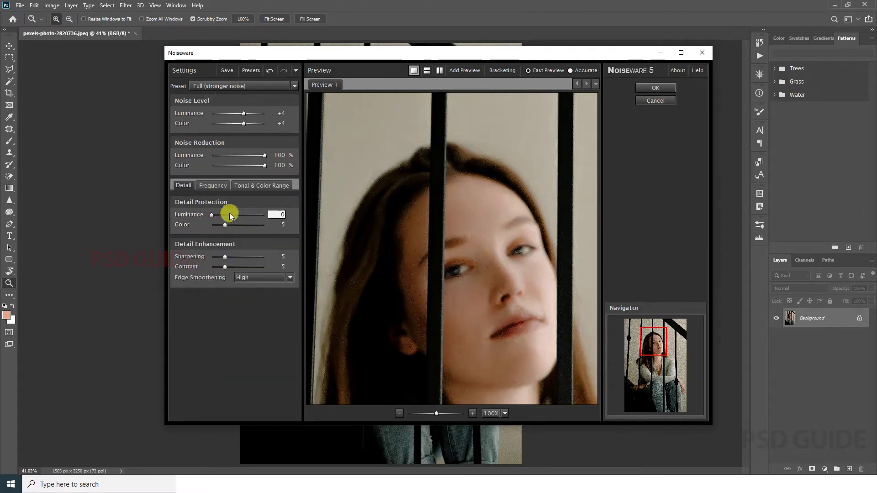
- Set Noise Level Luminance +12 and Color +8, inspecting shoulder, neck, face, chest and jeans
left_click_drag(417, 186, 369, 109)
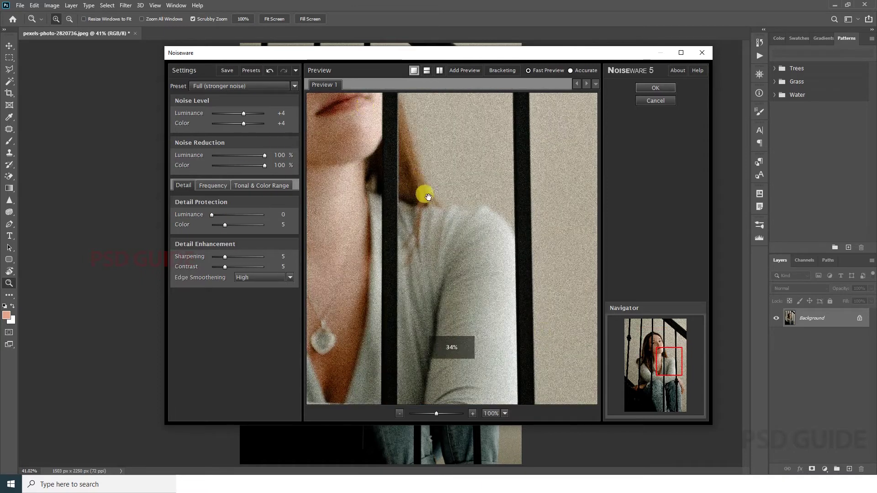
left_click_drag(452, 294, 532, 309)
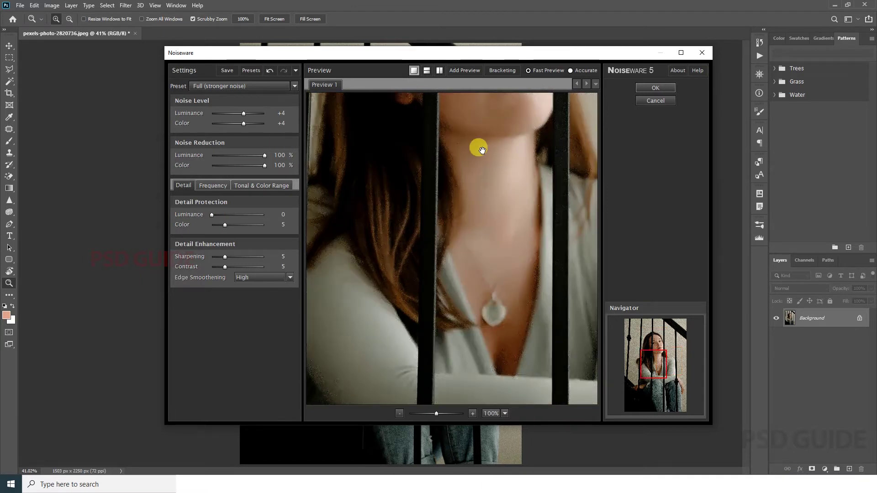
left_click_drag(401, 338, 438, 255)
mouse_move(467, 157)
left_mouse_down()
mouse_move(423, 284)
mouse_move(454, 242)
left_mouse_up()
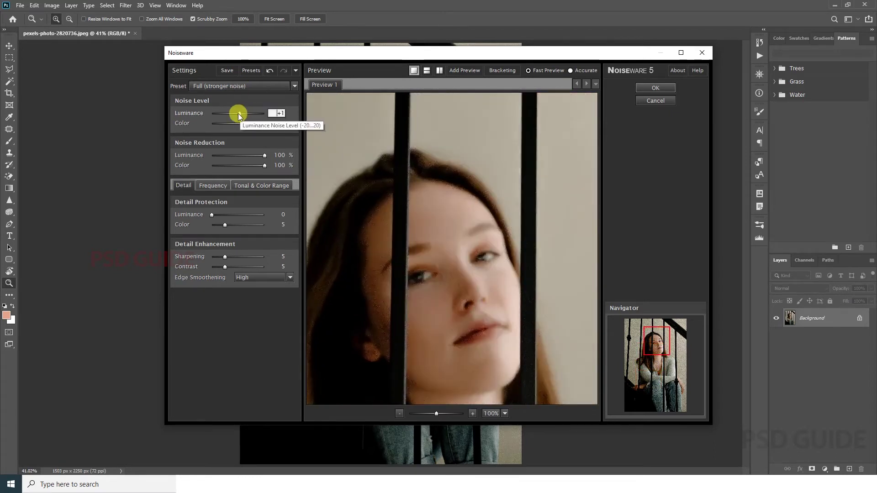
mouse_move(244, 115)
left_mouse_down()
mouse_move(229, 114)
mouse_move(260, 113)
mouse_move(244, 114)
mouse_move(248, 124)
mouse_move(255, 114)
left_mouse_up()
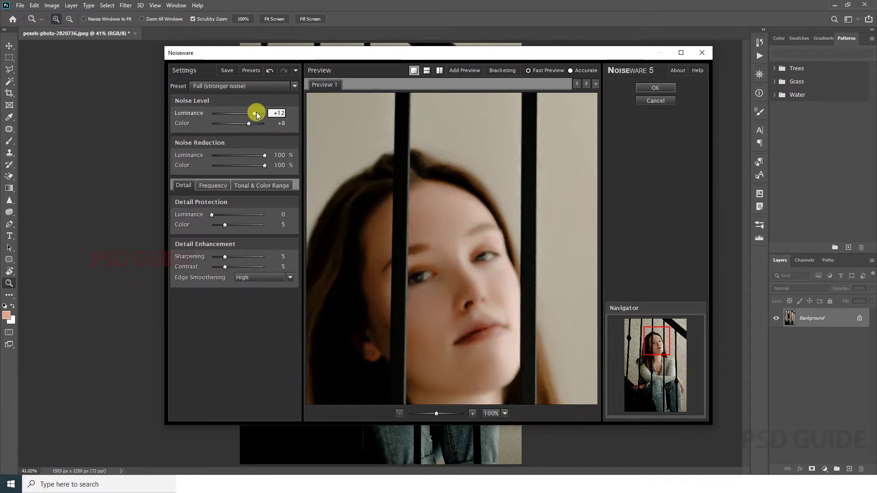
left_click_drag(369, 295, 466, 78)
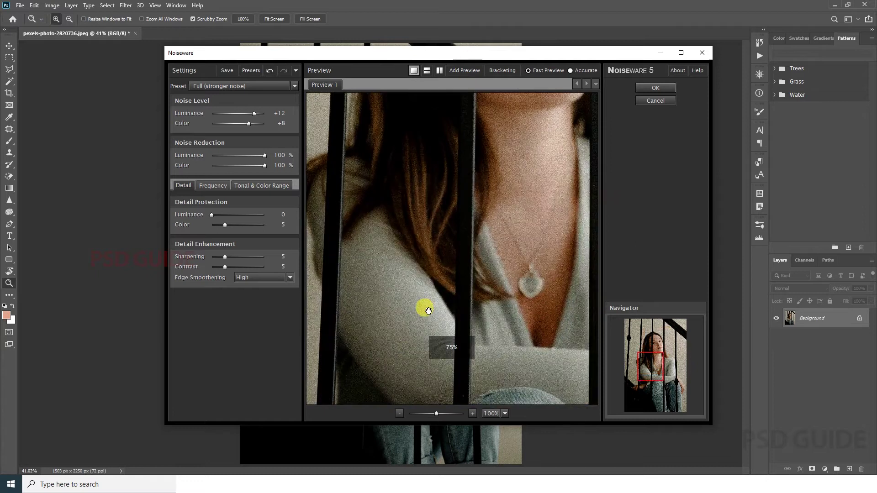
left_click_drag(423, 307, 361, 134)
mouse_move(430, 329)
left_mouse_down()
mouse_move(433, 176)
mouse_move(393, 196)
mouse_move(550, 215)
mouse_move(525, 288)
mouse_move(471, 299)
mouse_move(434, 231)
left_mouse_up()
- Apply the Noiseware denoising and inspect the railing, hair and neck up close before refitting
left_click(655, 88)
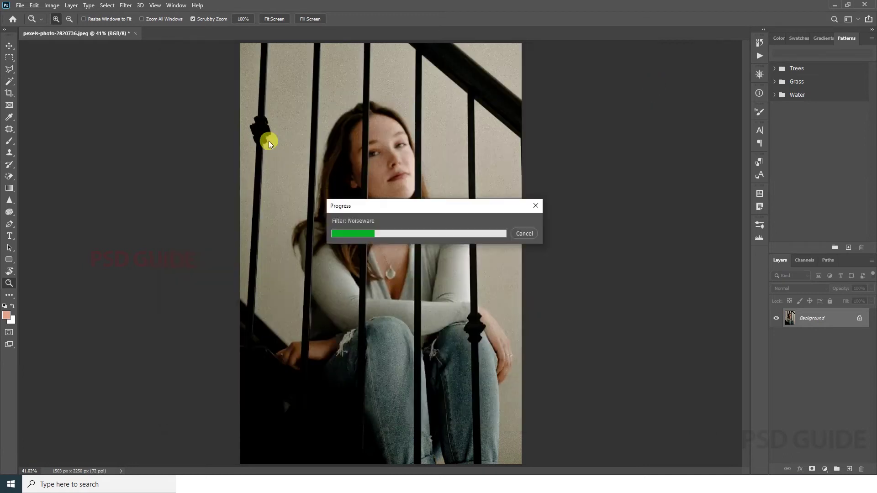
left_click(316, 91)
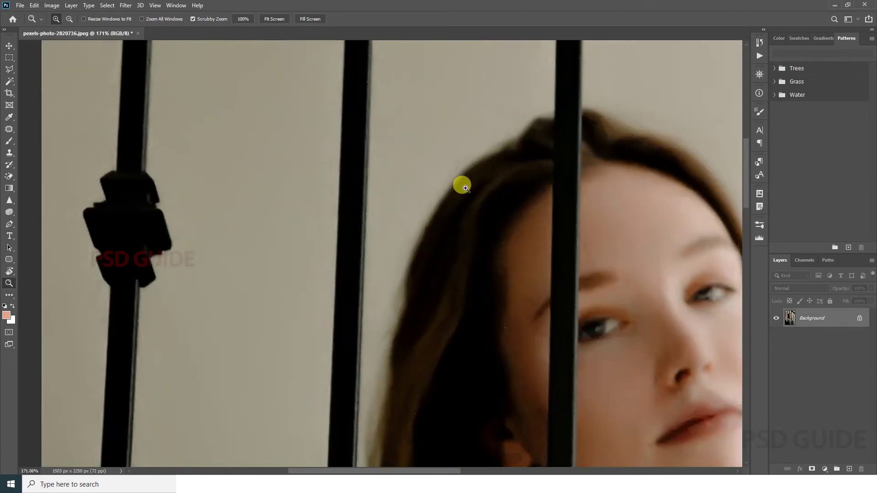
left_click_drag(613, 218, 202, 327)
scroll(460, 274, "down", 5)
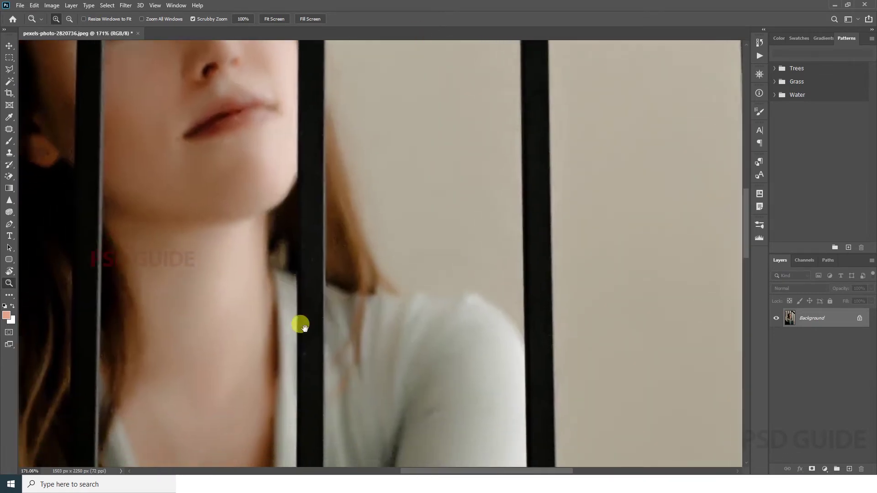
mouse_move(300, 323)
left_mouse_down()
mouse_move(191, 279)
mouse_move(294, 381)
left_mouse_up()
right_click(473, 236)
left_click(484, 242)
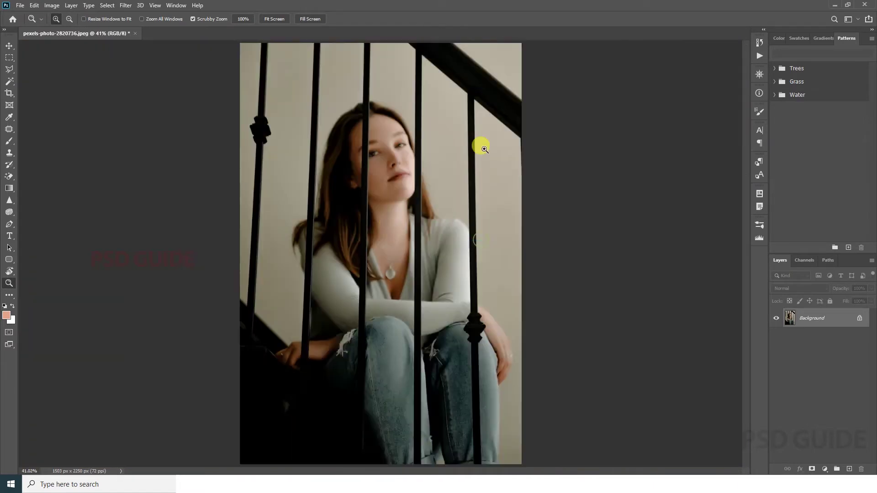
- Apply a Brightness/Contrast adjustment of Brightness 9, Contrast 2
left_click(51, 5)
mouse_move(65, 28)
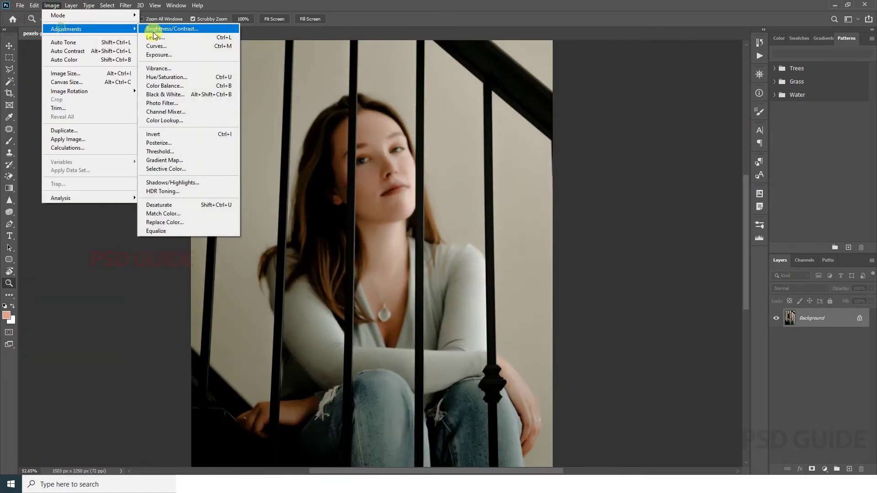
left_click(154, 32)
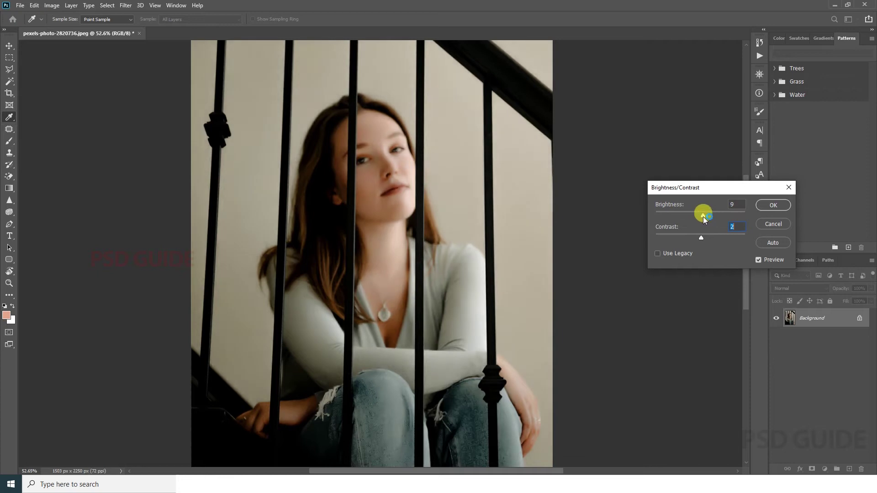
key("Return")
- Apply a Curves adjustment raising the upper-midtone point from input 164 to output 172
key("z")
left_click(52, 6)
mouse_move(66, 29)
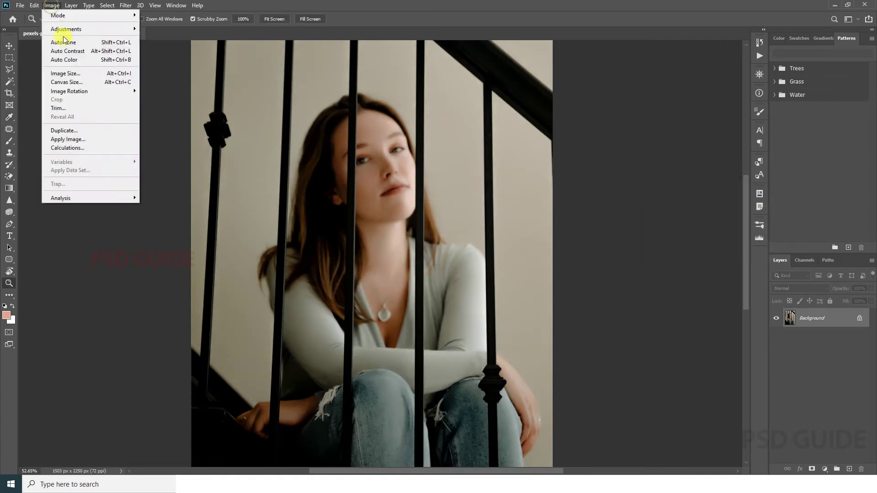
left_click(191, 46)
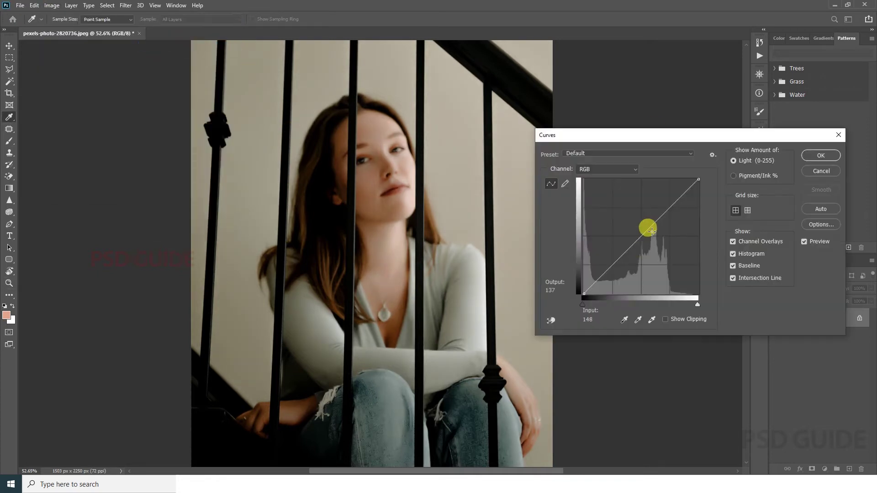
left_click_drag(647, 234, 647, 235)
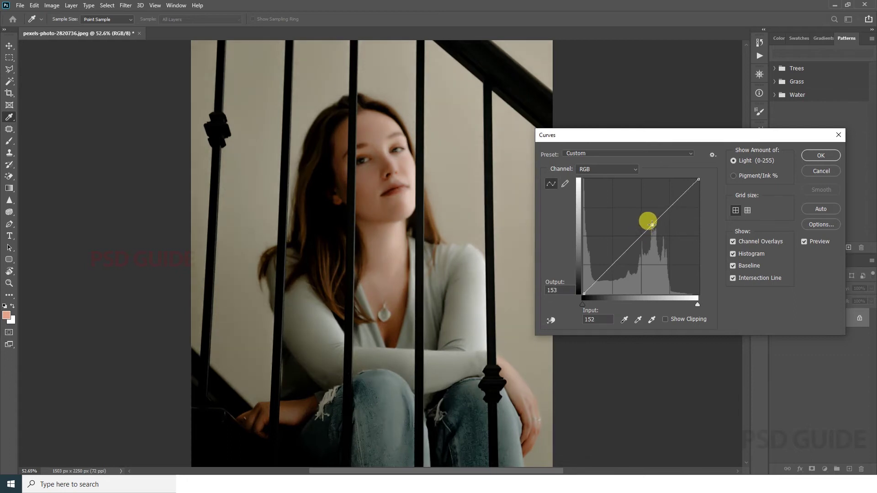
left_click_drag(651, 224, 654, 219)
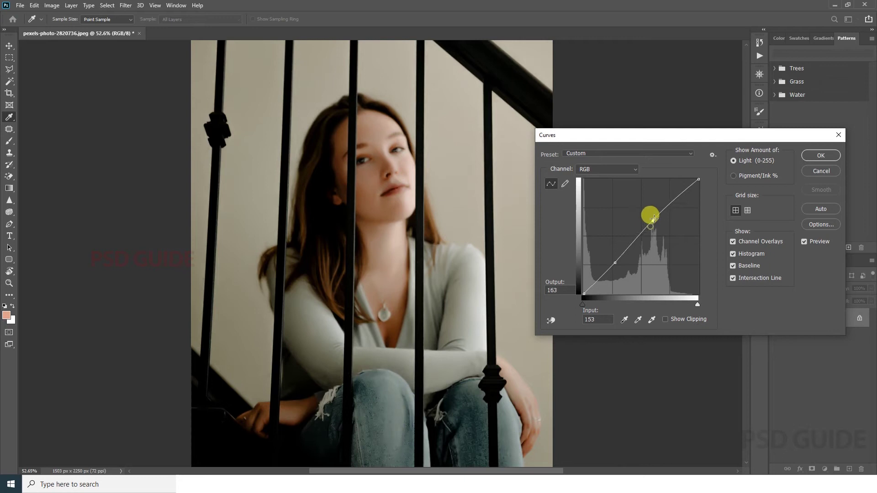
left_click(821, 155)
left_click(9, 200)
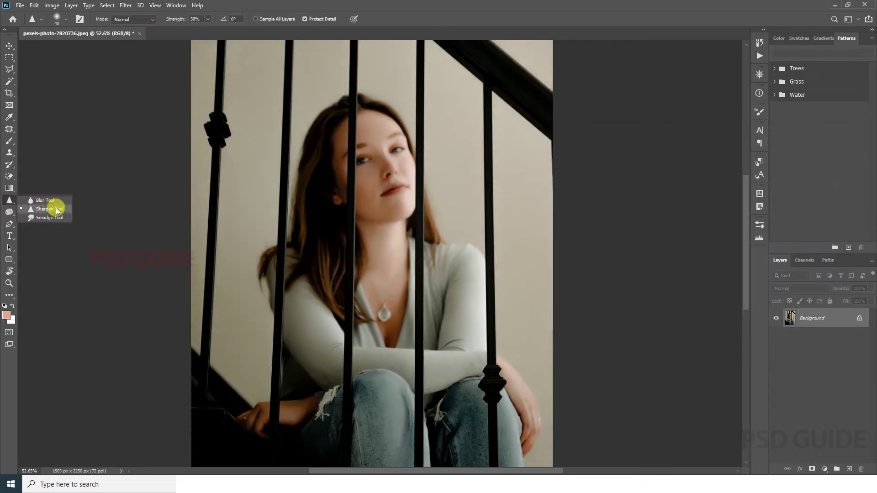
- Sharpen the hair, face, chest, necklace and neck with the Sharpen Tool
left_click(51, 208)
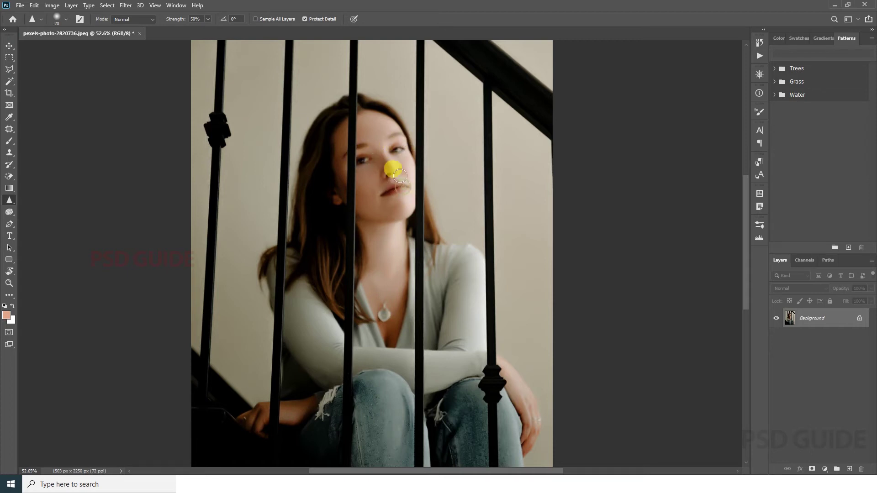
mouse_move(343, 156)
left_mouse_down()
mouse_move(324, 148)
mouse_move(406, 302)
left_mouse_up()
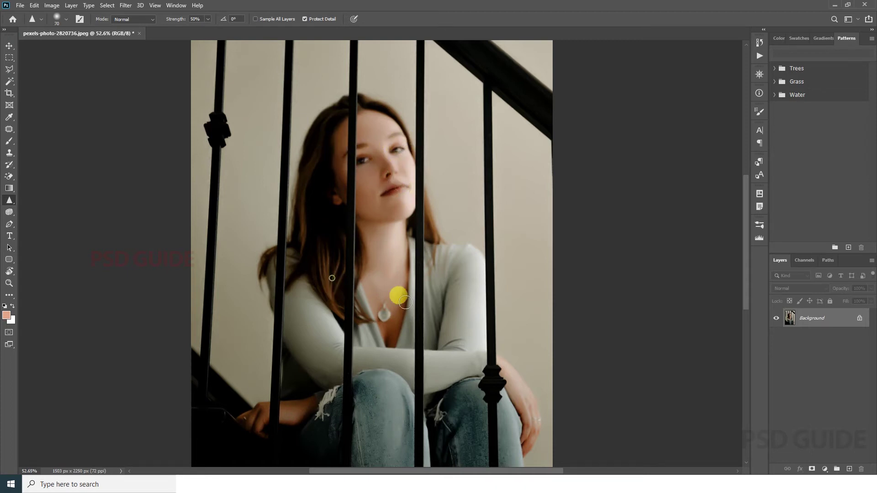
mouse_move(366, 336)
left_mouse_down()
mouse_move(412, 338)
mouse_move(289, 172)
left_mouse_up()
key("z")
left_click(447, 96)
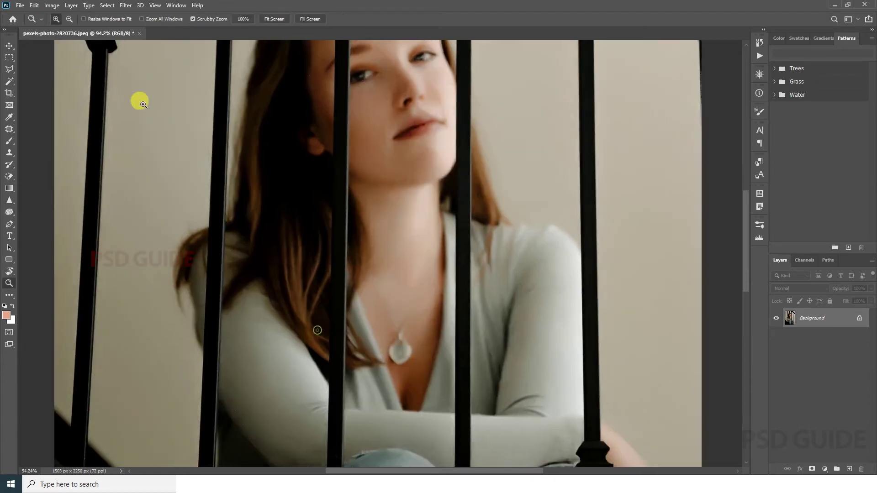
left_click(9, 200)
left_click_drag(378, 222, 368, 345)
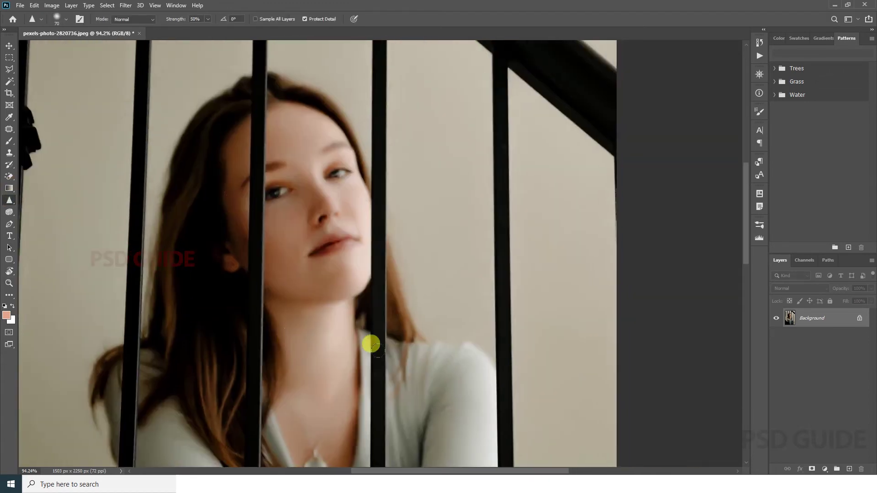
- Fit the whole photo on screen and bring up Hue/Saturation with Ctrl+U
scroll(338, 294, "down", 5)
right_click(393, 246)
left_click(401, 251)
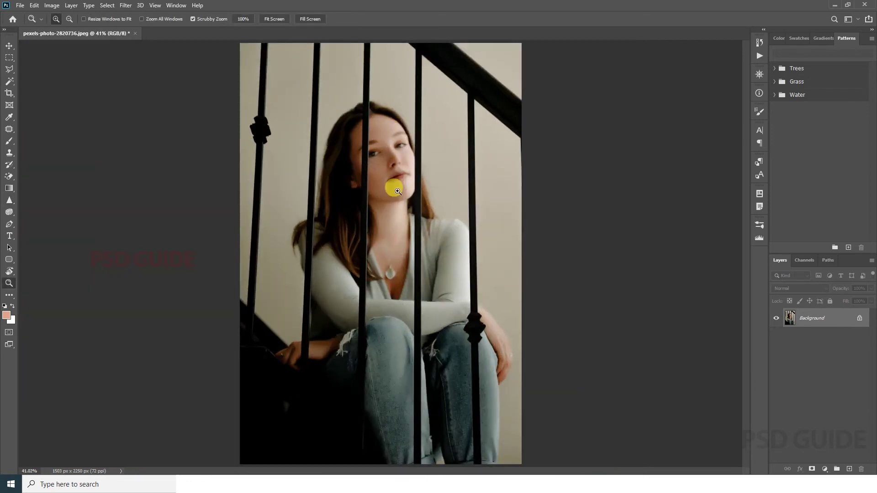
key("v")
key("ctrl+u")
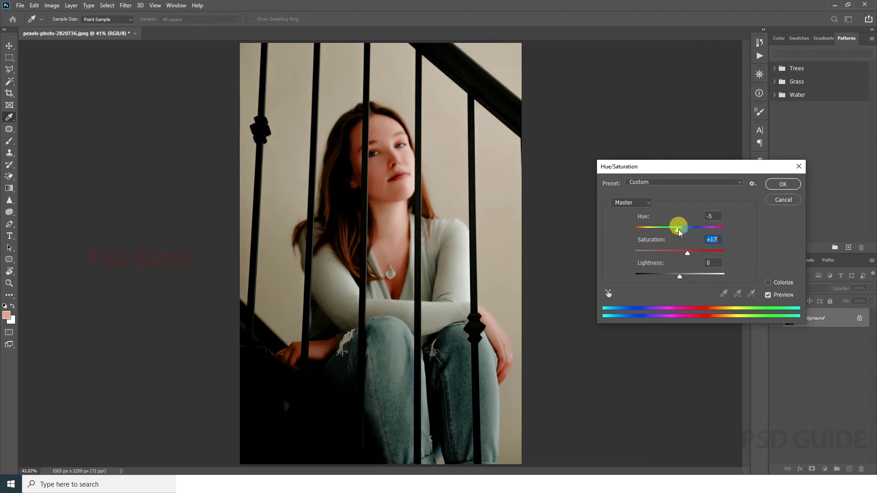
- Apply Hue -5 and Saturation +17, then zoom in on the knees and refit the photo
left_click(795, 183)
key("z")
key("ctrl+minus")
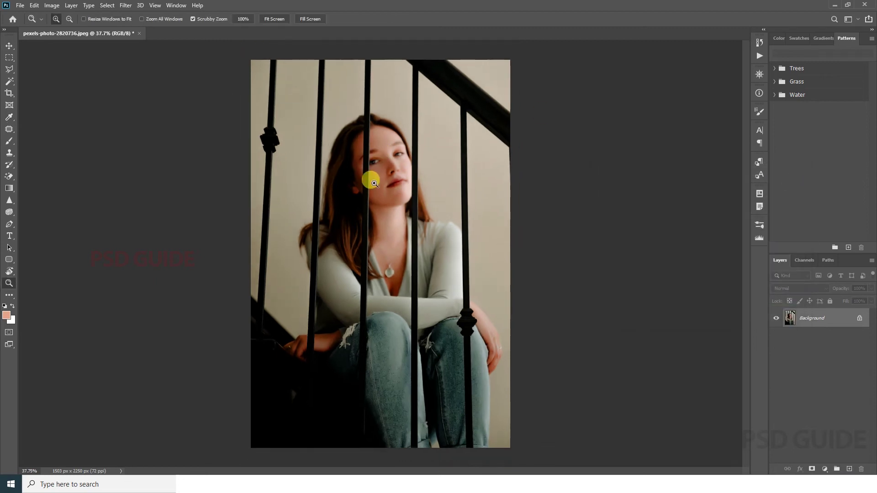
key("v")
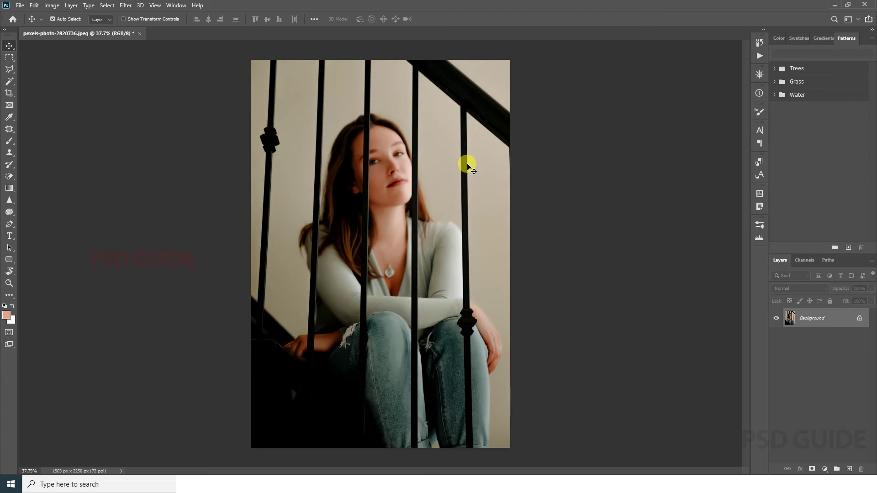
key("z")
mouse_move(372, 151)
left_mouse_down()
mouse_move(328, 304)
mouse_move(179, 232)
mouse_move(323, 329)
mouse_move(472, 72)
mouse_move(40, 253)
mouse_move(93, 147)
left_mouse_up()
right_click(365, 192)
left_click(391, 199)
- Apply a Levels adjustment with the midtone input slider at 0.96
key("v")
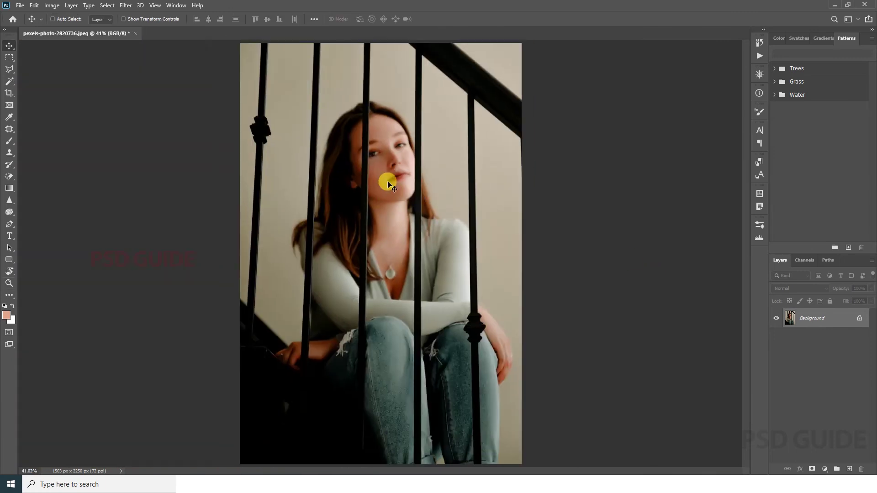
key("ctrl+l")
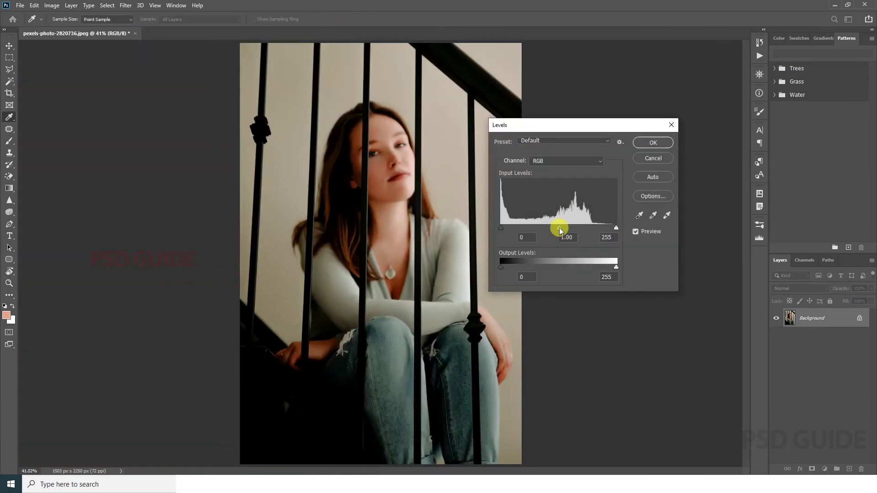
left_click_drag(559, 227, 561, 228)
left_click(653, 142)
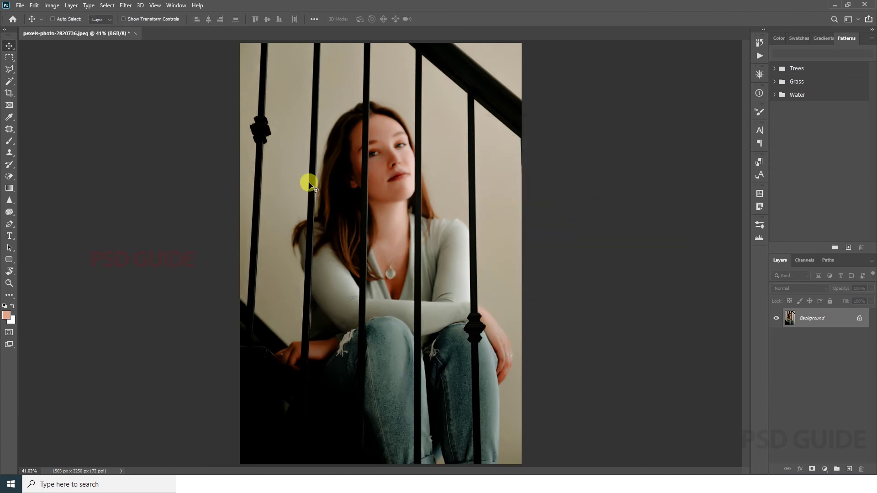